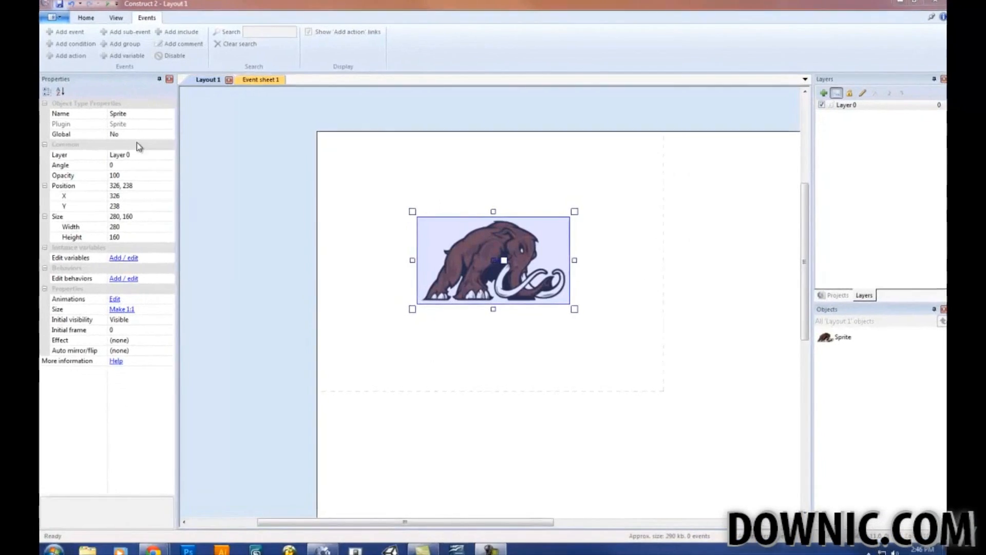
Step: Rename the sprite object on the layout as Mammoth
{"action": "left_click", "coordinate": [347, 235]}
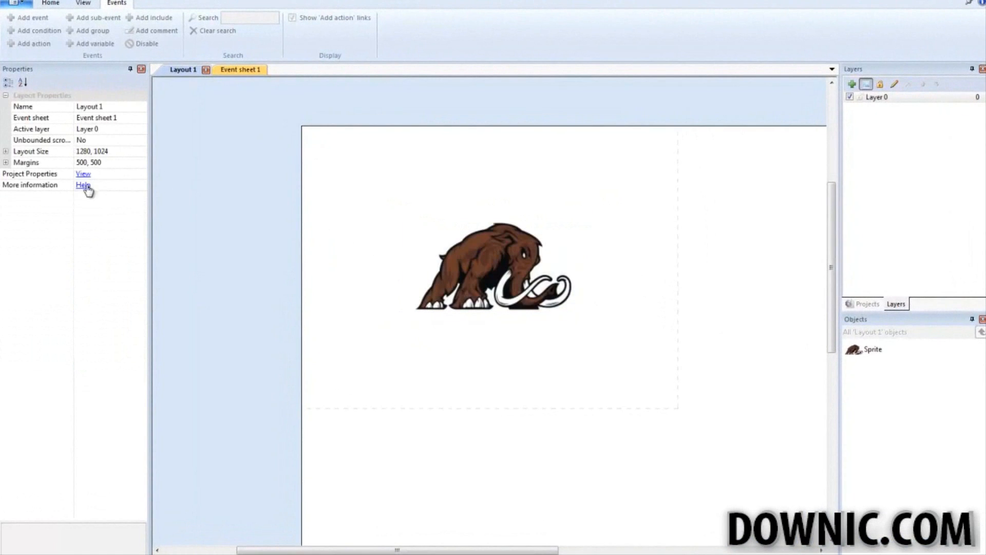
{"action": "left_click", "coordinate": [452, 266]}
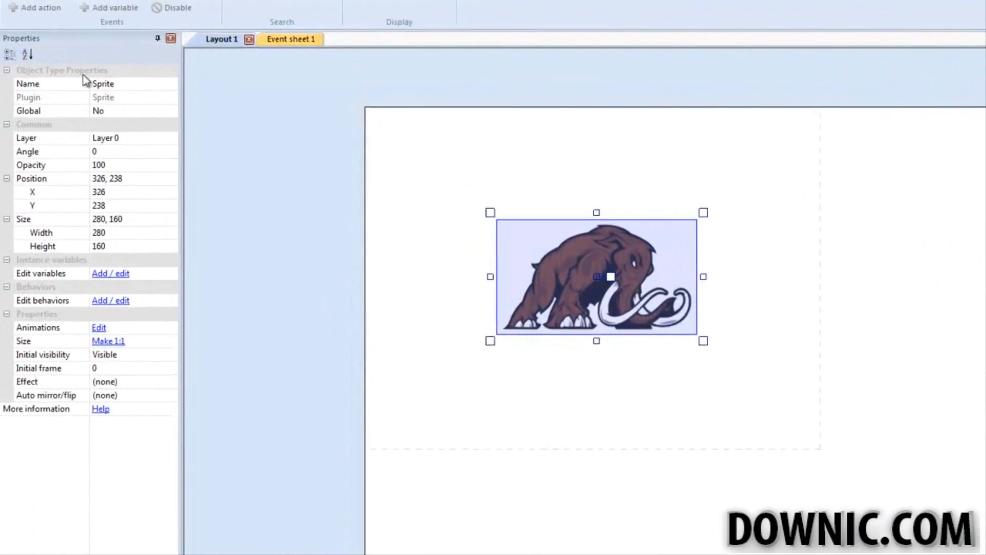
{"action": "left_click", "coordinate": [104, 83]}
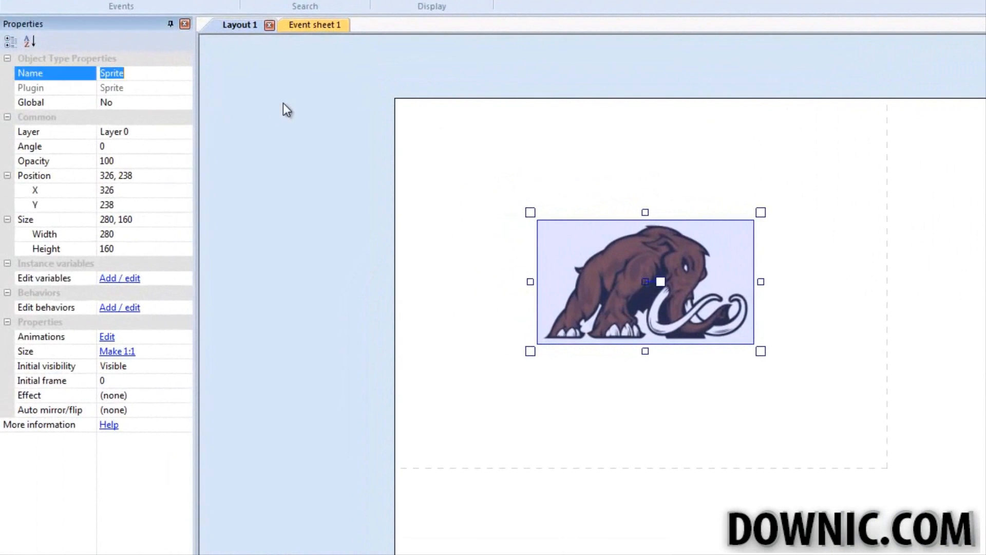
{"action": "type", "text": "Mammoth"}
{"action": "left_click_drag", "start_coordinate": [148, 73], "coordinate": [93, 70]}
{"action": "left_click_drag", "start_coordinate": [157, 73], "coordinate": [136, 72]}
{"action": "left_click", "coordinate": [95, 76]}
{"action": "left_click", "coordinate": [158, 75]}
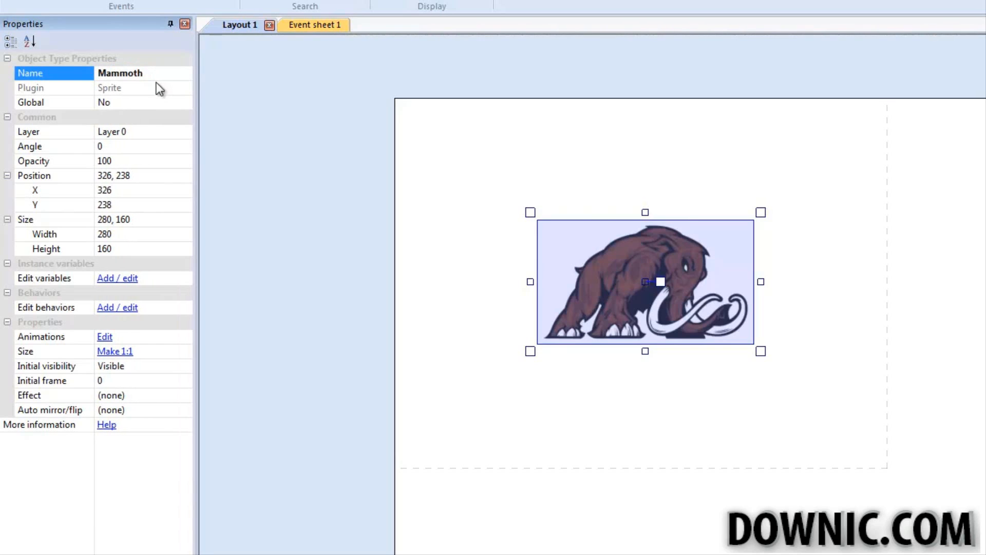
{"action": "key", "text": "Return"}
{"action": "left_click", "coordinate": [123, 101]}
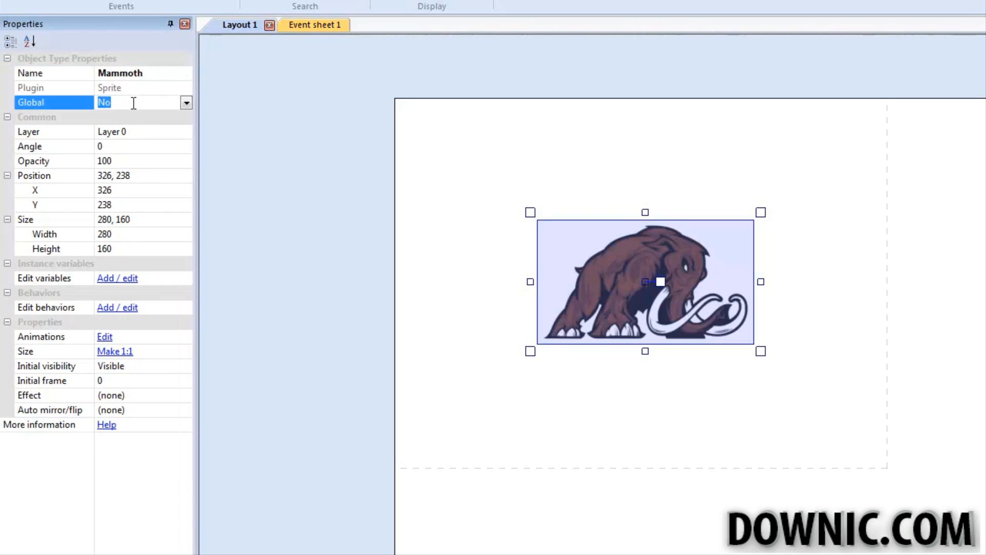
{"action": "left_click", "coordinate": [185, 103]}
{"action": "left_click", "coordinate": [184, 102]}
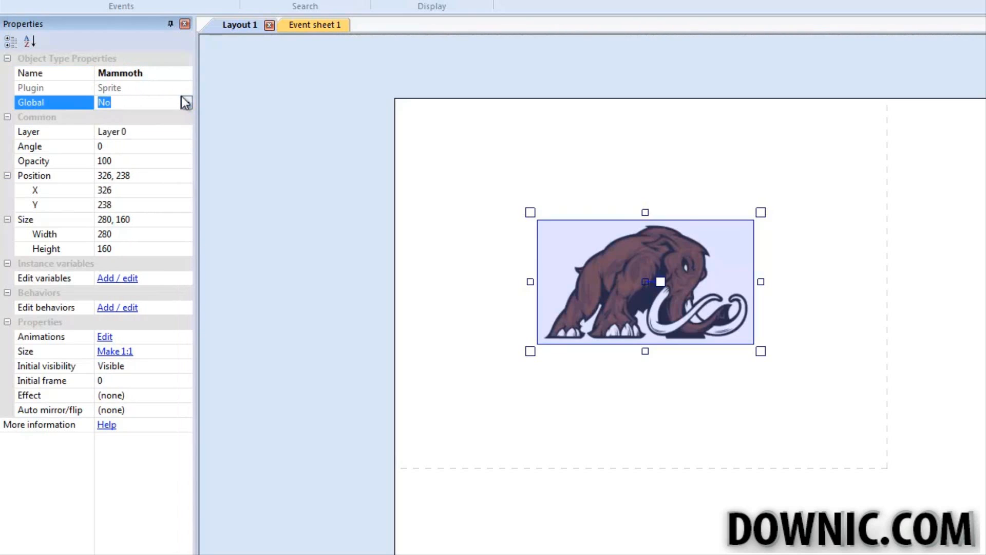
{"action": "left_click", "coordinate": [130, 131]}
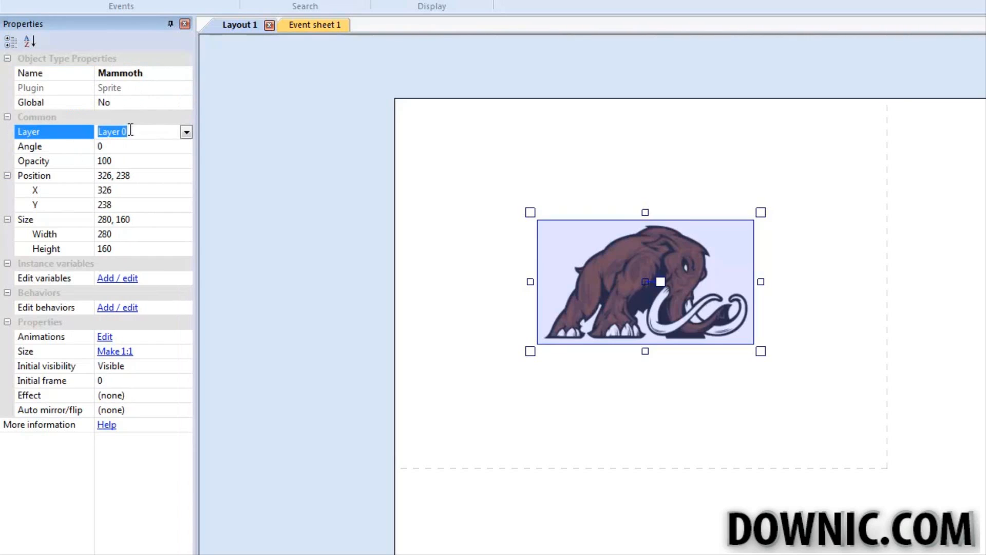
Step: Set the mammoth sprite's angle to 45
{"action": "left_click", "coordinate": [168, 144]}
{"action": "type", "text": "45"}
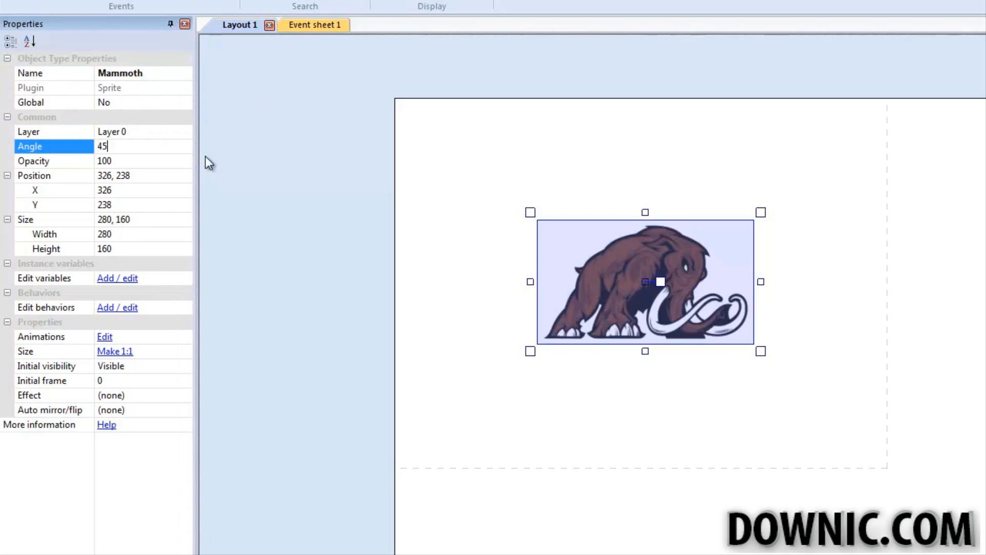
{"action": "key", "text": "Return"}
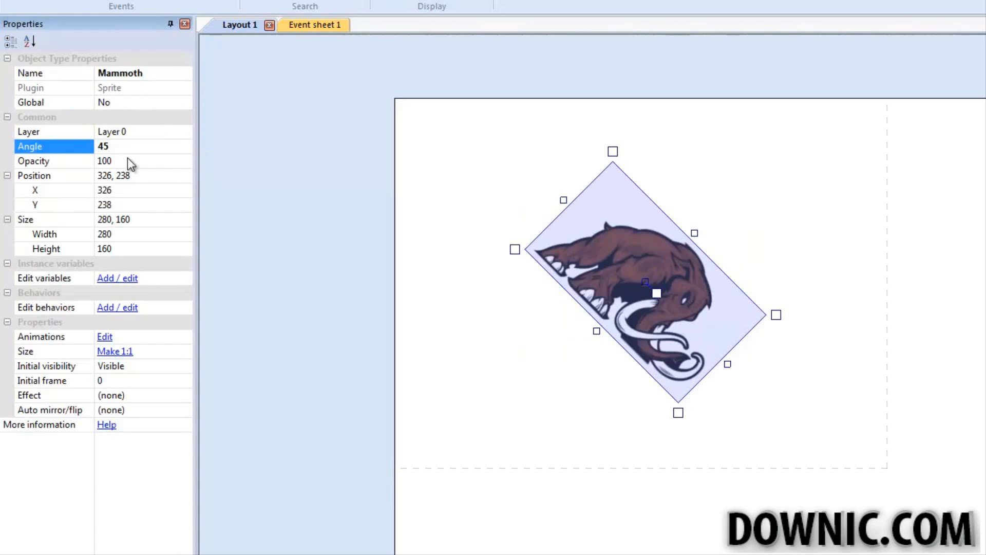
Step: Reset the mammoth's angle to 0, apply 45 again and undo that last angle change
{"action": "left_click_drag", "start_coordinate": [149, 143], "coordinate": [23, 137]}
{"action": "key", "text": "BackSpace"}
{"action": "key", "text": "BackSpace"}
{"action": "type", "text": "0"}
{"action": "key", "text": "Return"}
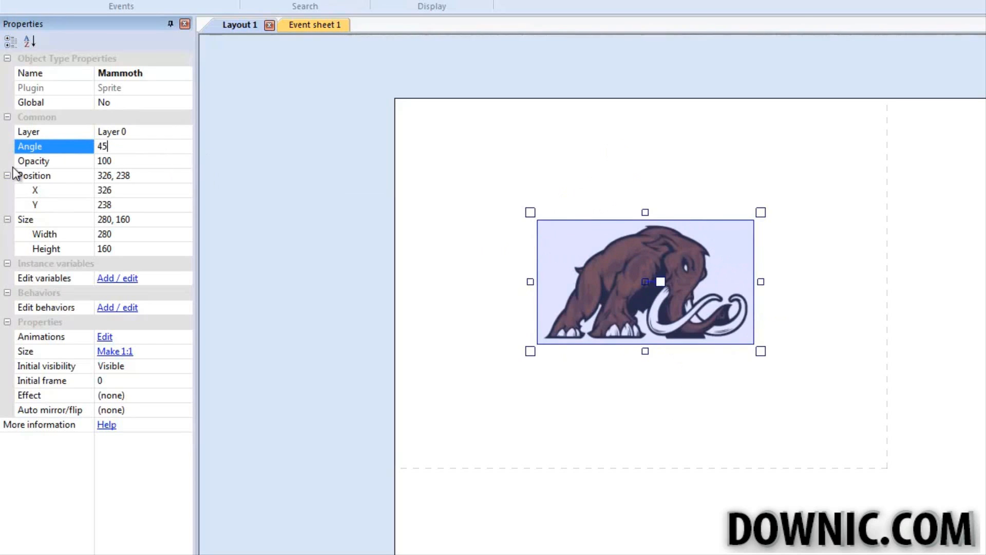
{"action": "key", "text": "Return"}
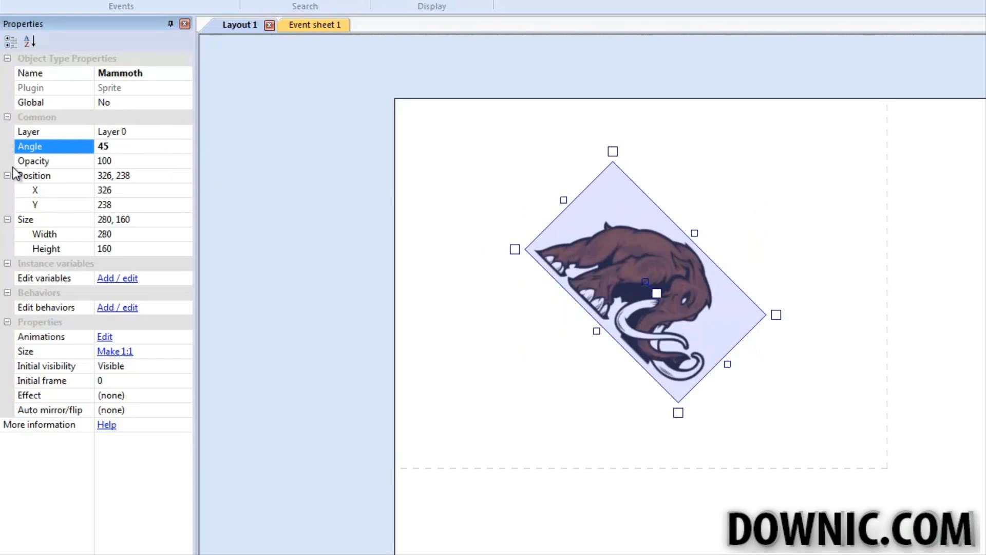
{"action": "key", "text": "ctrl+z"}
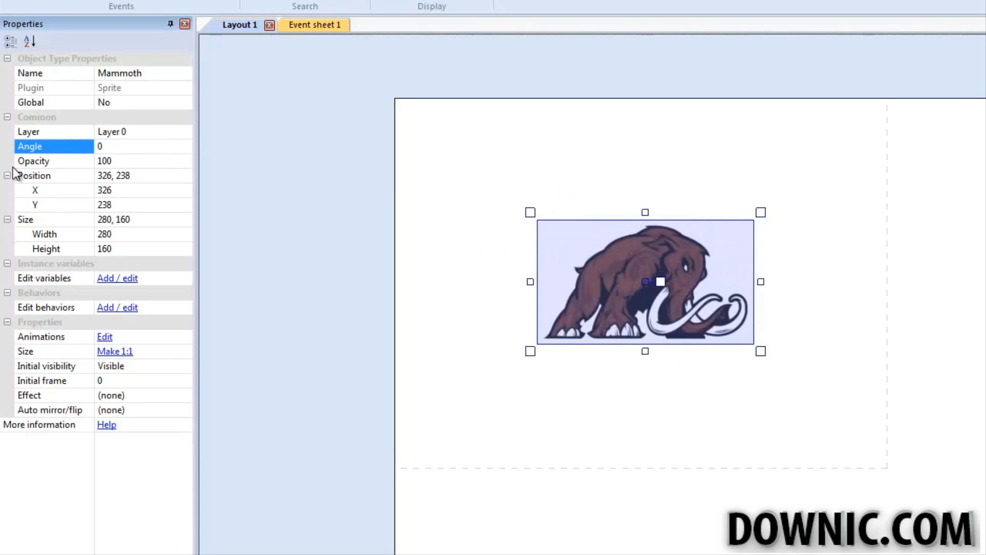
Step: Try the mammoth's opacity at 50 and at 0
{"action": "left_click", "coordinate": [120, 159]}
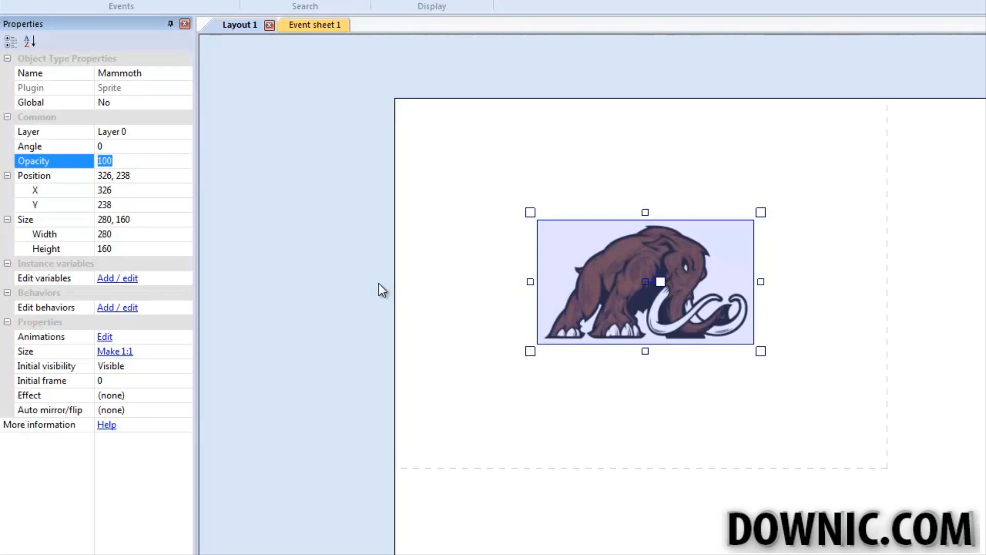
{"action": "type", "text": "50"}
{"action": "key", "text": "Return"}
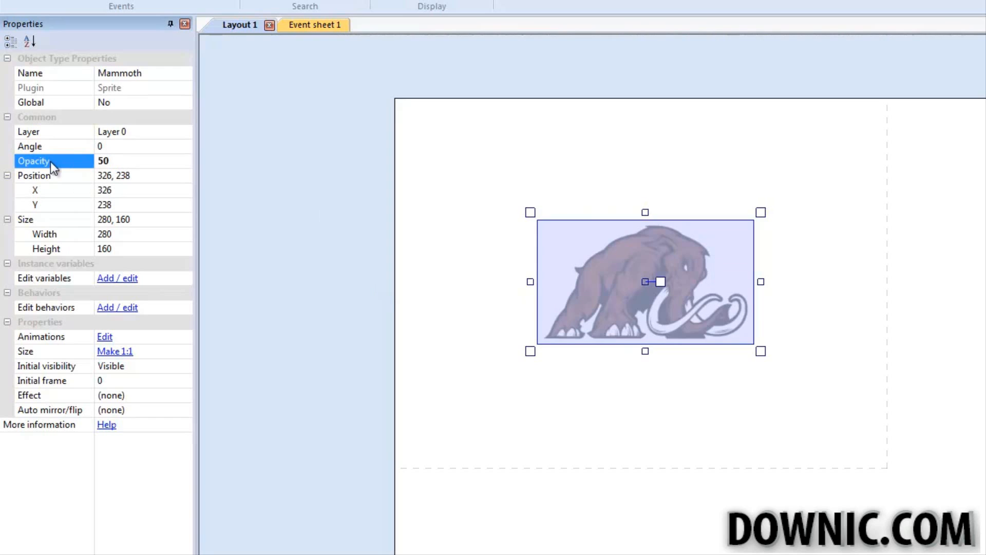
{"action": "key", "text": "Delete"}
{"action": "key", "text": "Delete"}
{"action": "type", "text": "0"}
{"action": "key", "text": "Return"}
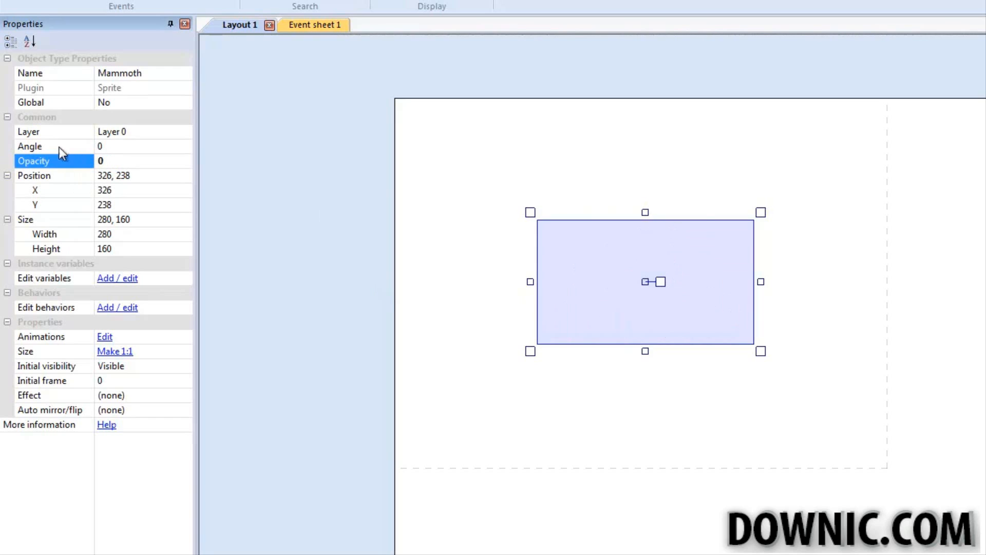
Step: Set the mammoth's opacity to 100
{"action": "left_click", "coordinate": [100, 161]}
{"action": "type", "text": "100"}
{"action": "left_click", "coordinate": [164, 185]}
Step: Move the mammoth freehand around the layout, leaving it at about 345, 219
{"action": "left_click", "coordinate": [160, 172]}
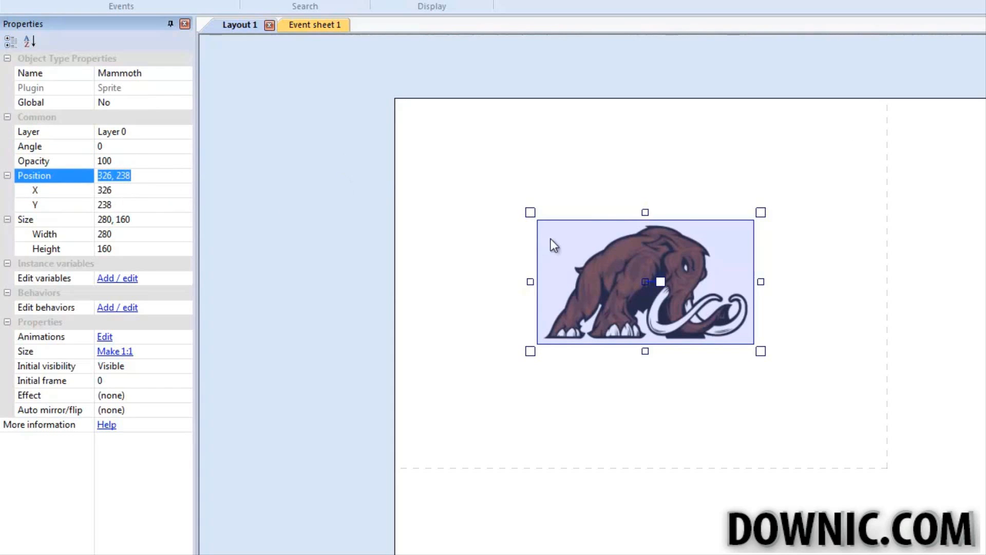
{"action": "mouse_move", "coordinate": [590, 253]}
{"action": "left_mouse_down"}
{"action": "mouse_move", "coordinate": [516, 194]}
{"action": "mouse_move", "coordinate": [533, 161]}
{"action": "mouse_move", "coordinate": [645, 164]}
{"action": "mouse_move", "coordinate": [682, 242]}
{"action": "mouse_move", "coordinate": [606, 273]}
{"action": "mouse_move", "coordinate": [531, 254]}
{"action": "mouse_move", "coordinate": [634, 246]}
{"action": "mouse_move", "coordinate": [621, 148]}
{"action": "mouse_move", "coordinate": [497, 234]}
{"action": "mouse_move", "coordinate": [589, 269]}
{"action": "left_mouse_up"}
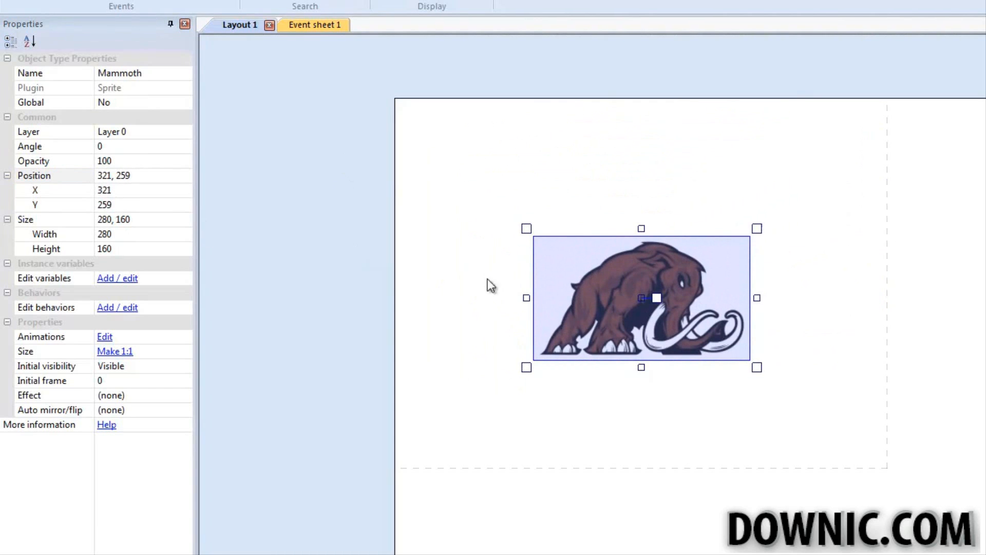
{"action": "left_click_drag", "start_coordinate": [566, 284], "coordinate": [469, 193]}
{"action": "left_click_drag", "start_coordinate": [360, 201], "coordinate": [446, 212]}
Step: Set the mammoth's position to exactly 300, 200 in its properties
{"action": "left_click", "coordinate": [80, 184]}
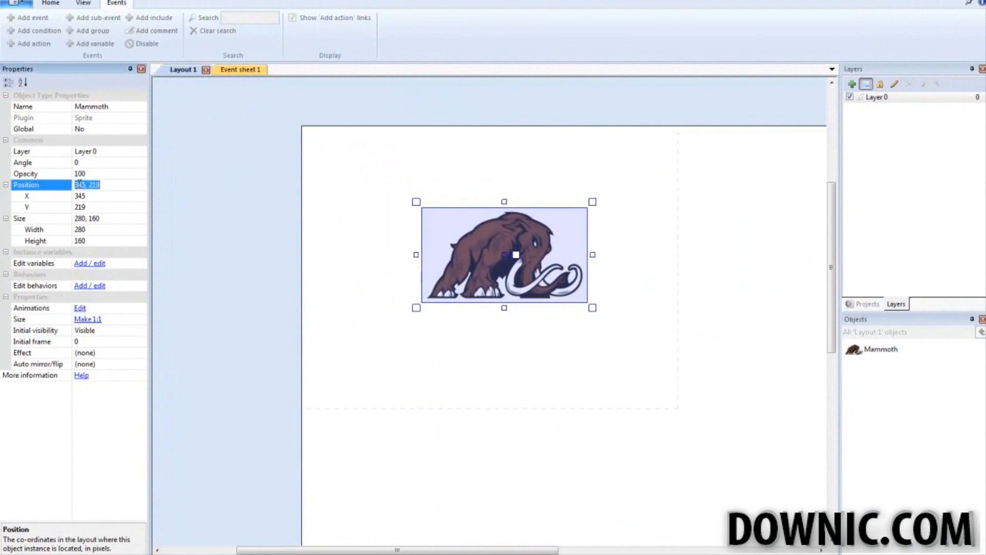
{"action": "left_click", "coordinate": [78, 185]}
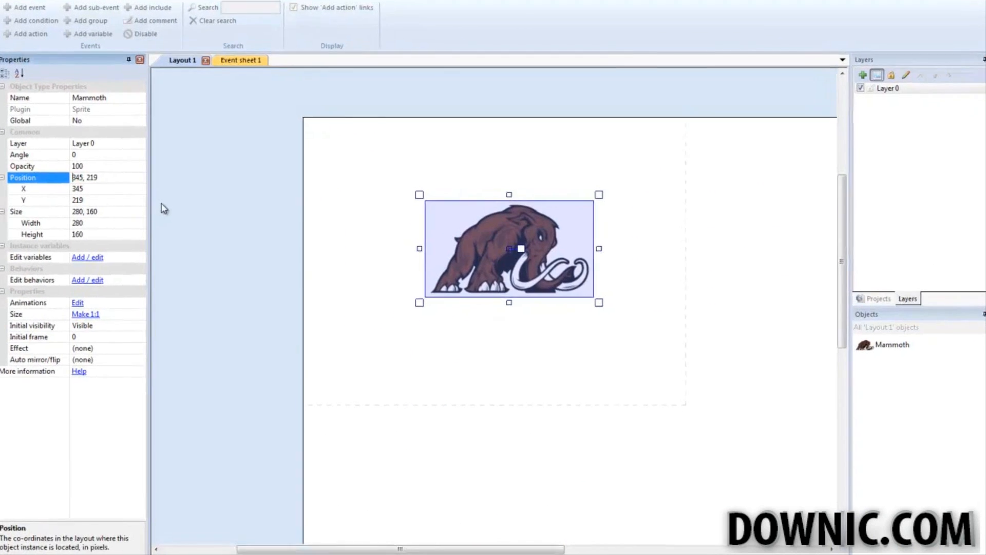
{"action": "key", "text": "BackSpace"}
{"action": "key", "text": "Delete"}
{"action": "key", "text": "Delete"}
{"action": "type", "text": "300"}
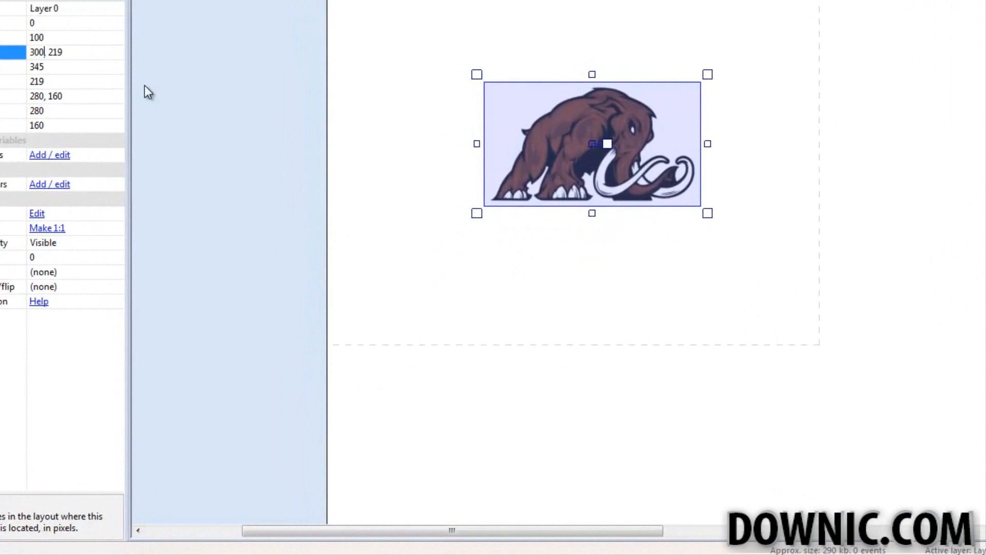
{"action": "key", "text": "Right"}
{"action": "key", "text": "Delete"}
{"action": "key", "text": "Delete"}
{"action": "key", "text": "Delete"}
{"action": "key", "text": "Delete"}
{"action": "type", "text": "200"}
{"action": "key", "text": "Return"}
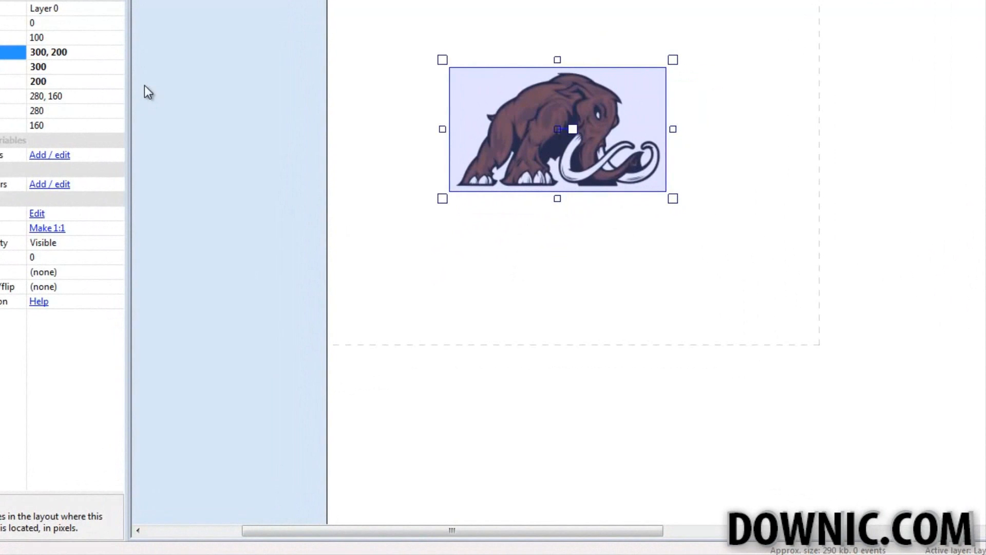
{"action": "double_click", "coordinate": [51, 52]}
{"action": "type", "text": "300 200,"}
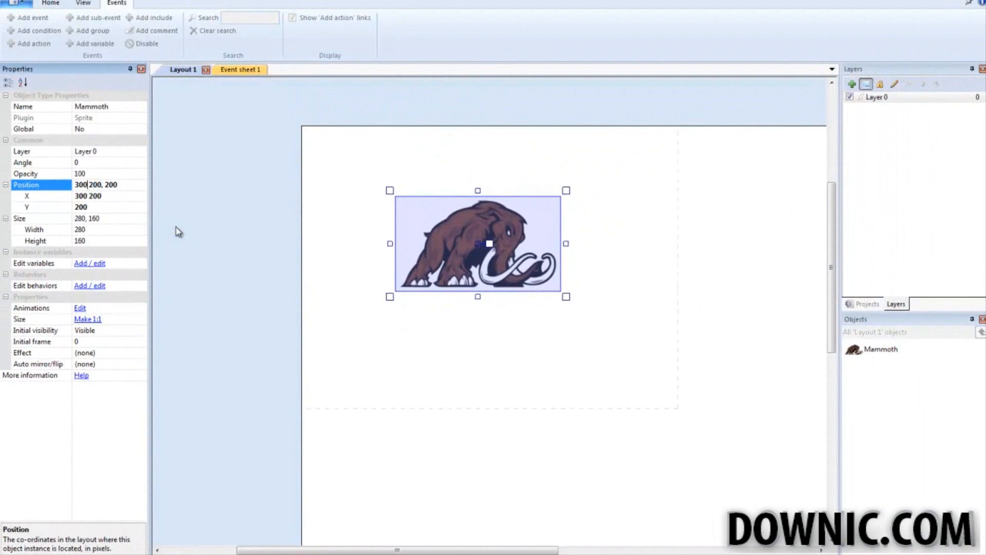
{"action": "key", "text": "Delete"}
{"action": "key", "text": "Delete"}
{"action": "key", "text": "Delete"}
Step: Move the mammoth freehand to about 533, 204 and restore its position to 300, 200
{"action": "left_click_drag", "start_coordinate": [450, 242], "coordinate": [475, 245]}
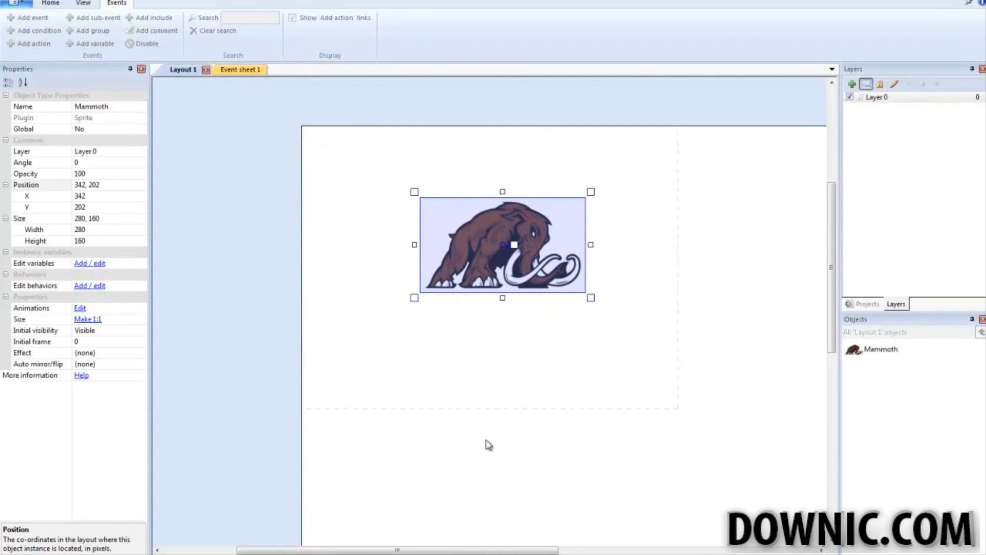
{"action": "left_click_drag", "start_coordinate": [484, 213], "coordinate": [597, 241]}
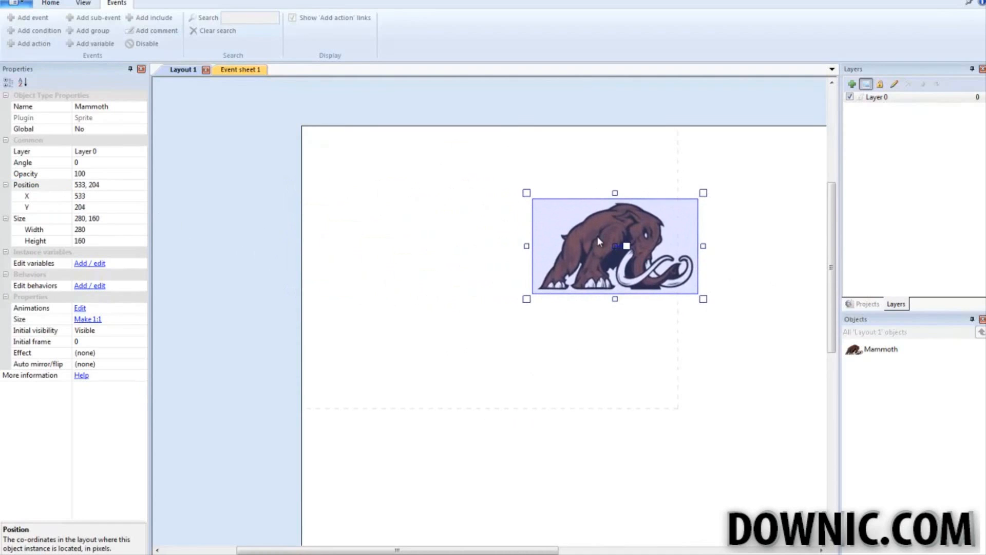
{"action": "left_click", "coordinate": [82, 185]}
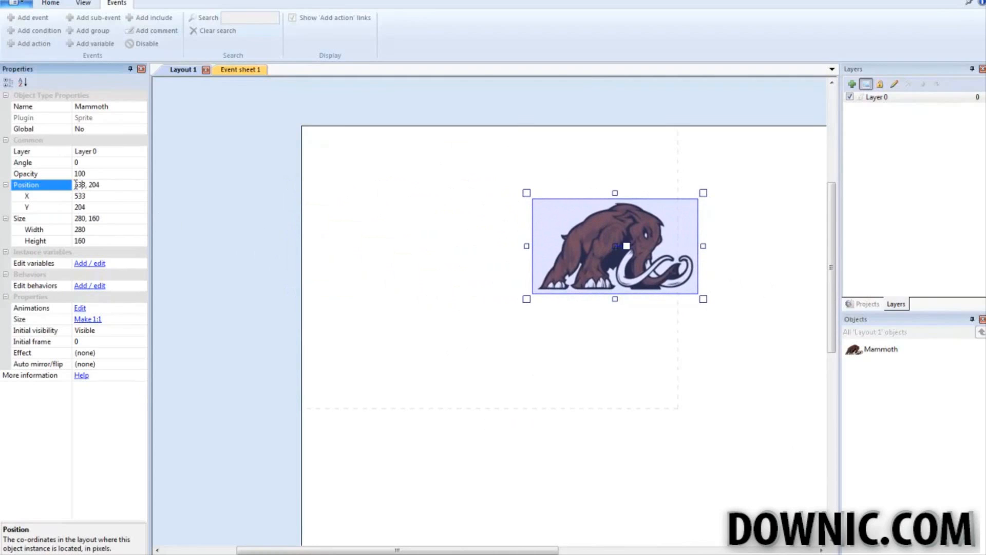
{"action": "key", "text": "BackSpace"}
{"action": "type", "text": "0"}
{"action": "type", "text": "00"}
{"action": "key", "text": "Return"}
Step: Set the mammoth's X coordinate to 400 and its Y coordinate to 300 individually
{"action": "left_click", "coordinate": [57, 196]}
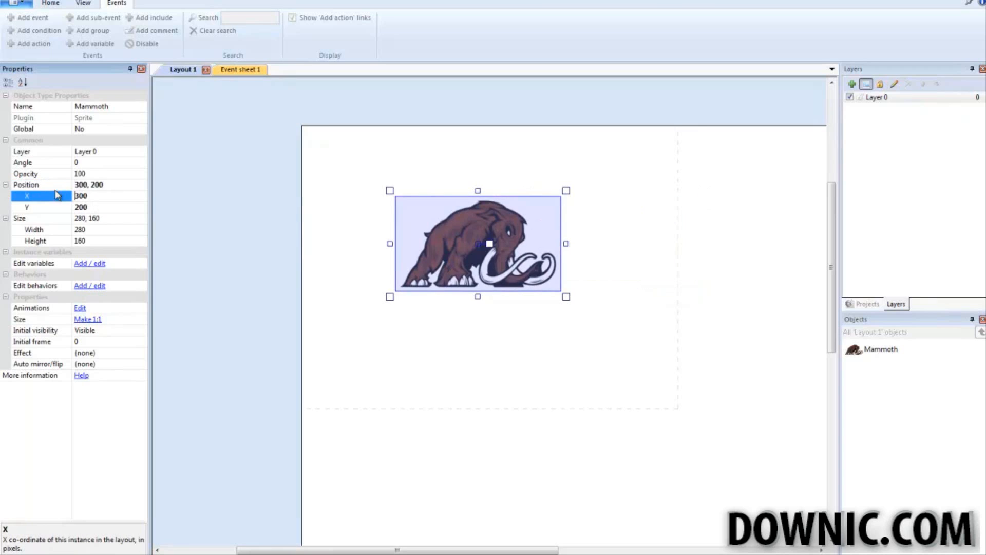
{"action": "left_click_drag", "start_coordinate": [97, 196], "coordinate": [72, 189]}
{"action": "type", "text": "400"}
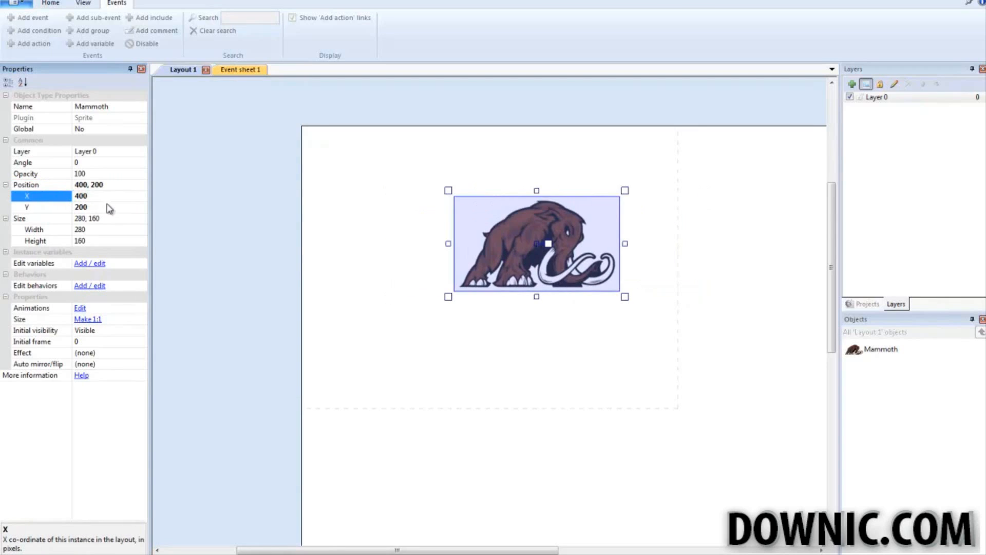
{"action": "left_click", "coordinate": [100, 207]}
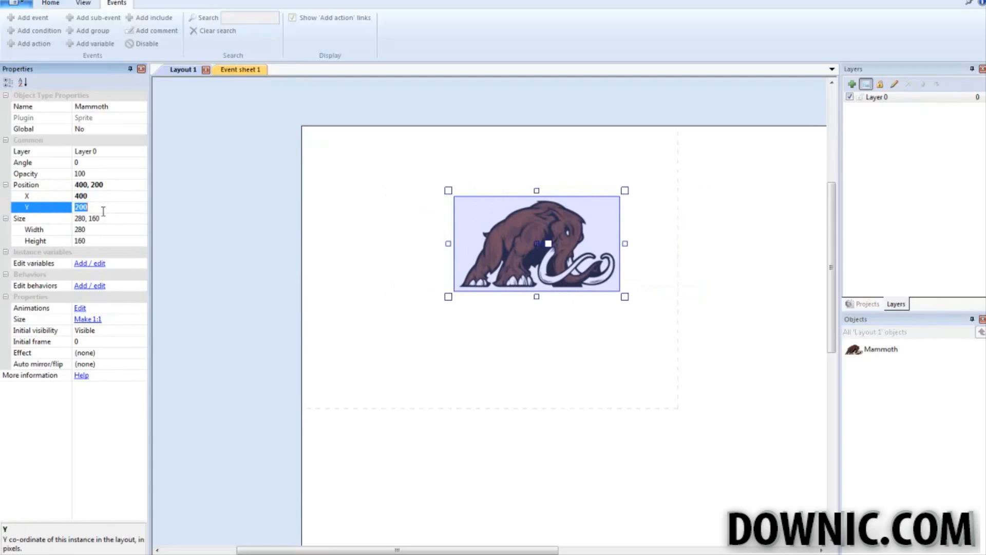
{"action": "type", "text": "300"}
{"action": "key", "text": "Return"}
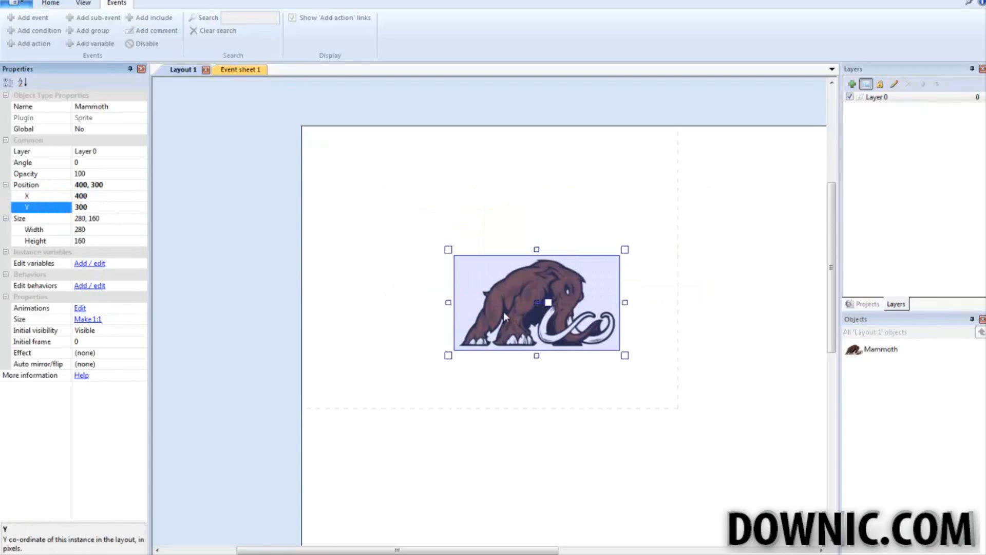
Step: Move the mammoth freehand to about 351, 225, checking its size, width and height properties along the way
{"action": "left_click_drag", "start_coordinate": [504, 315], "coordinate": [468, 264]}
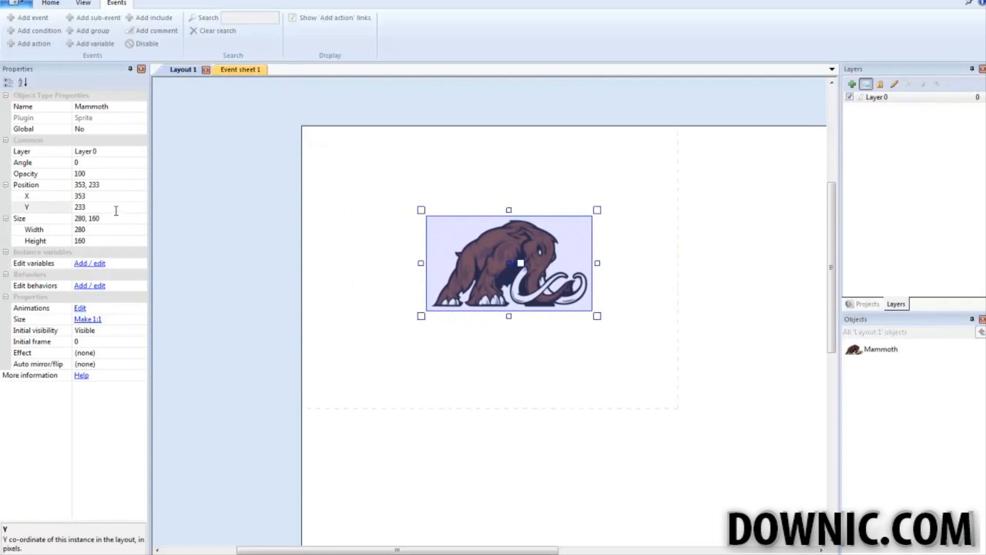
{"action": "left_click", "coordinate": [78, 220]}
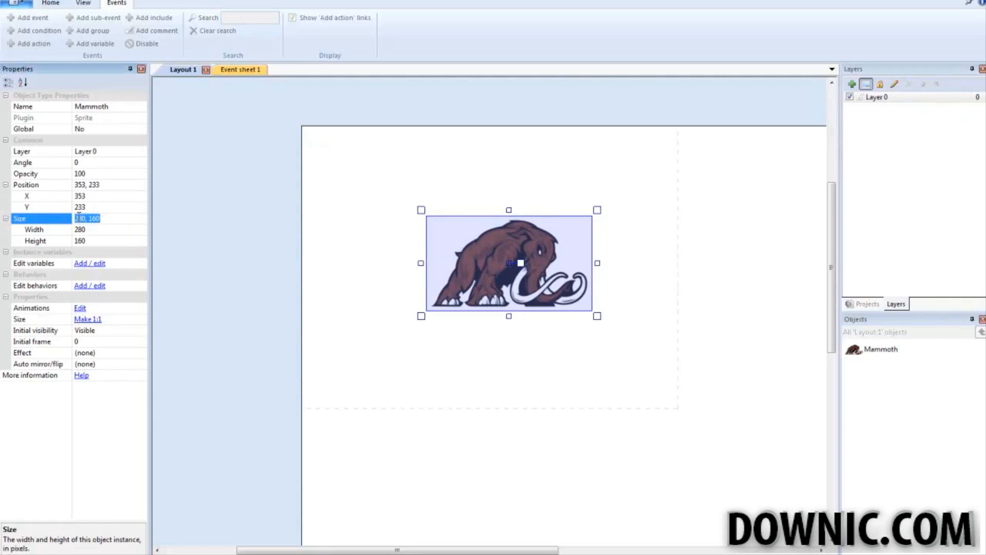
{"action": "left_click", "coordinate": [105, 231]}
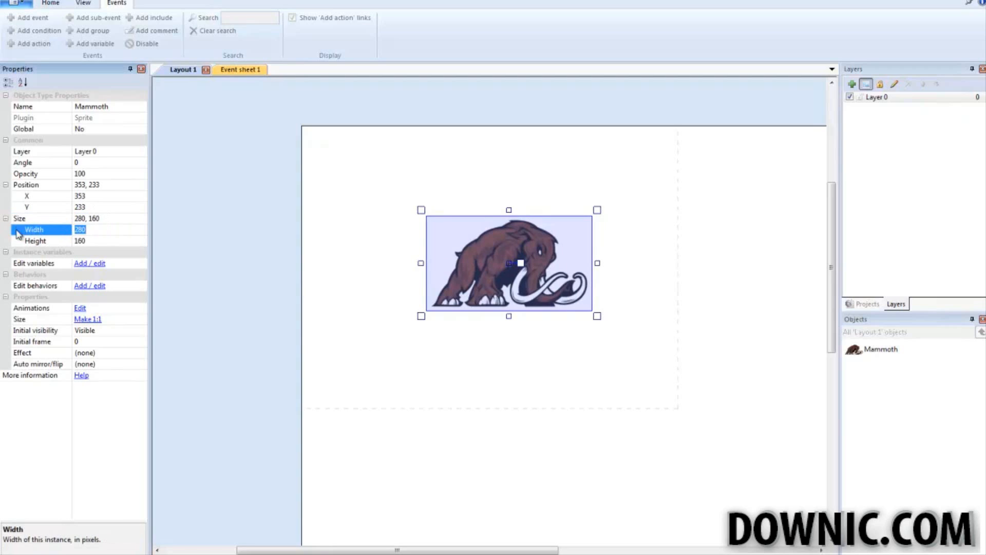
{"action": "left_click", "coordinate": [46, 241]}
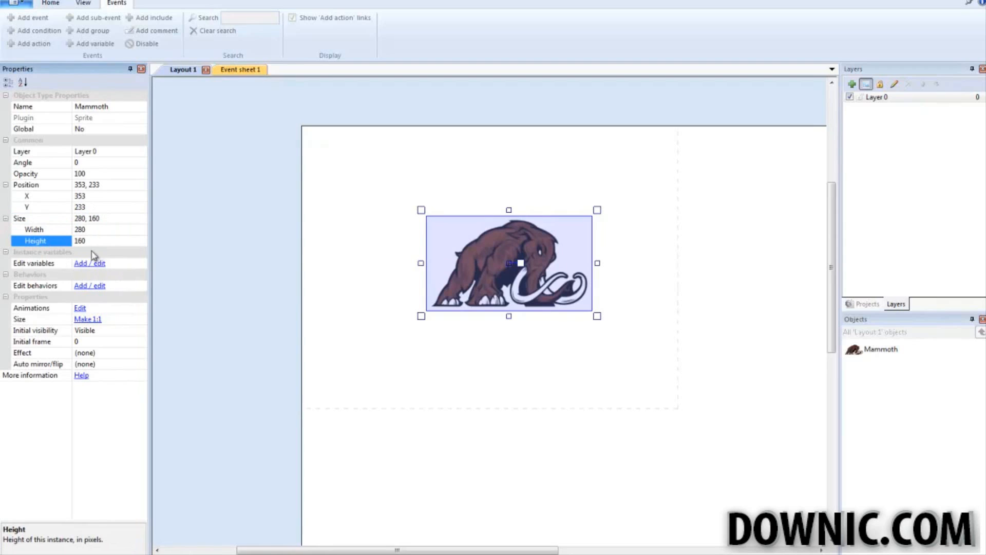
{"action": "left_click_drag", "start_coordinate": [463, 266], "coordinate": [445, 255]}
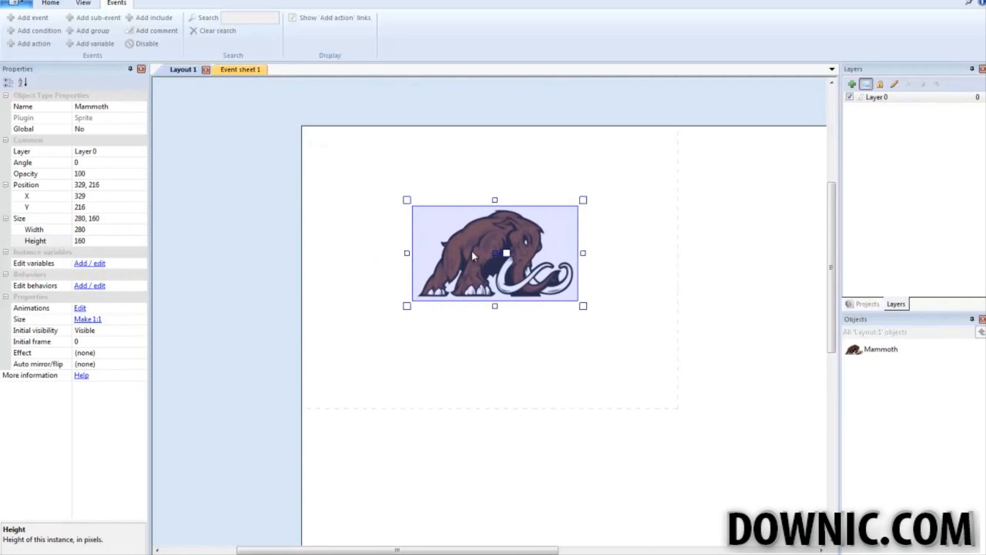
{"action": "left_click_drag", "start_coordinate": [472, 255], "coordinate": [485, 260]}
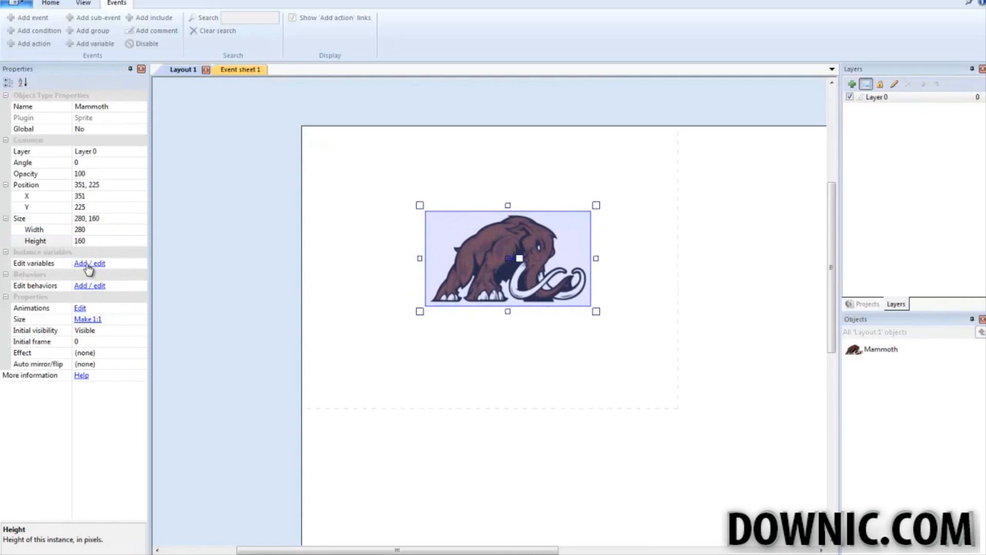
Step: Move the mammoth freehand to about 332, 224 and examine its initial visibility, initial frame and effect options
{"action": "mouse_move", "coordinate": [445, 266]}
{"action": "left_mouse_down"}
{"action": "mouse_move", "coordinate": [467, 313]}
{"action": "mouse_move", "coordinate": [446, 266]}
{"action": "mouse_move", "coordinate": [419, 263]}
{"action": "mouse_move", "coordinate": [434, 265]}
{"action": "left_mouse_up"}
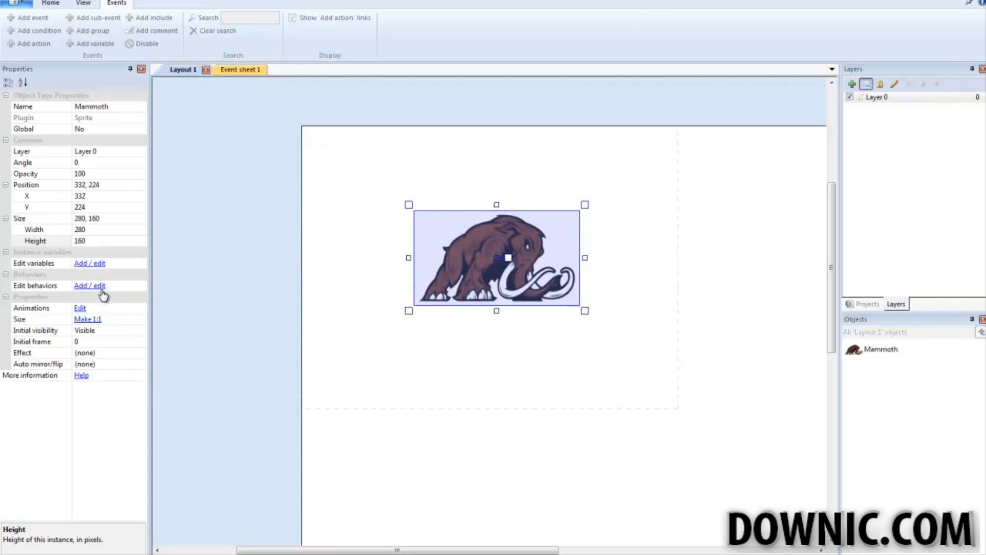
{"action": "left_click", "coordinate": [104, 332]}
{"action": "left_click", "coordinate": [141, 332]}
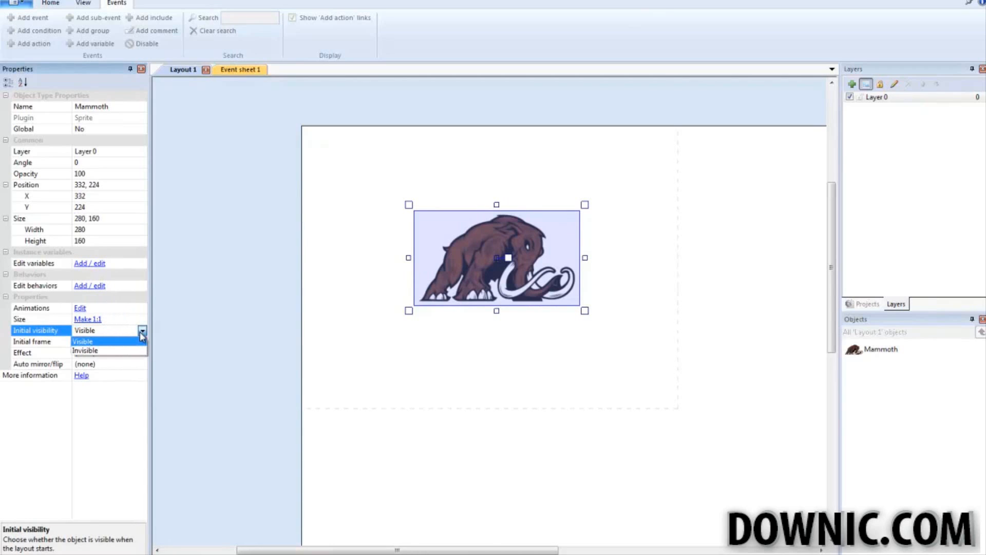
{"action": "left_click", "coordinate": [142, 334]}
{"action": "left_click", "coordinate": [118, 342]}
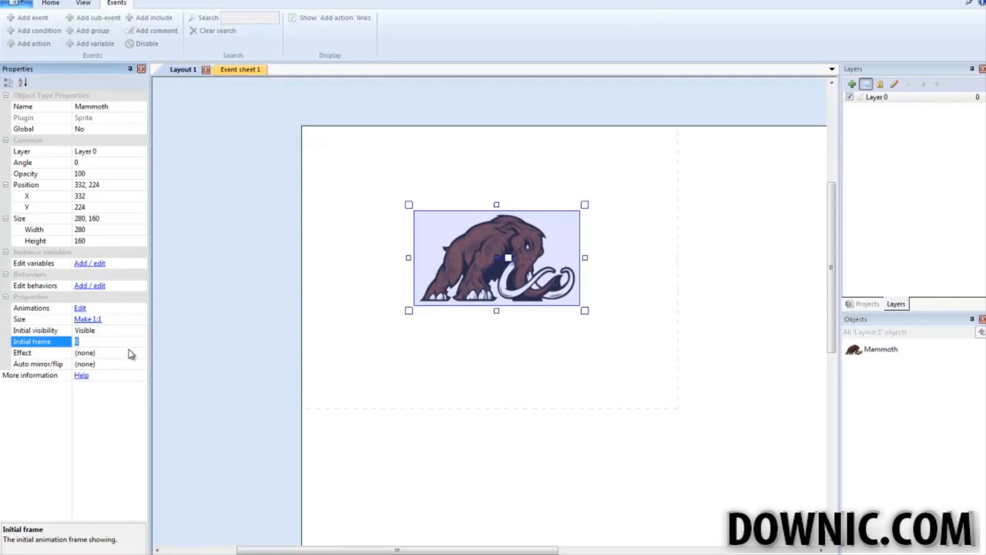
{"action": "left_click", "coordinate": [131, 354]}
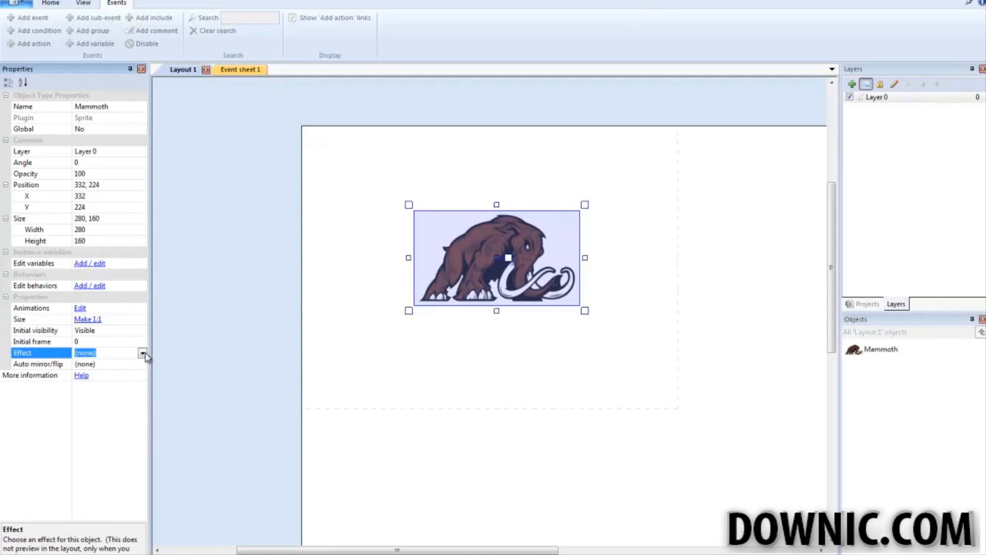
{"action": "left_click", "coordinate": [143, 353]}
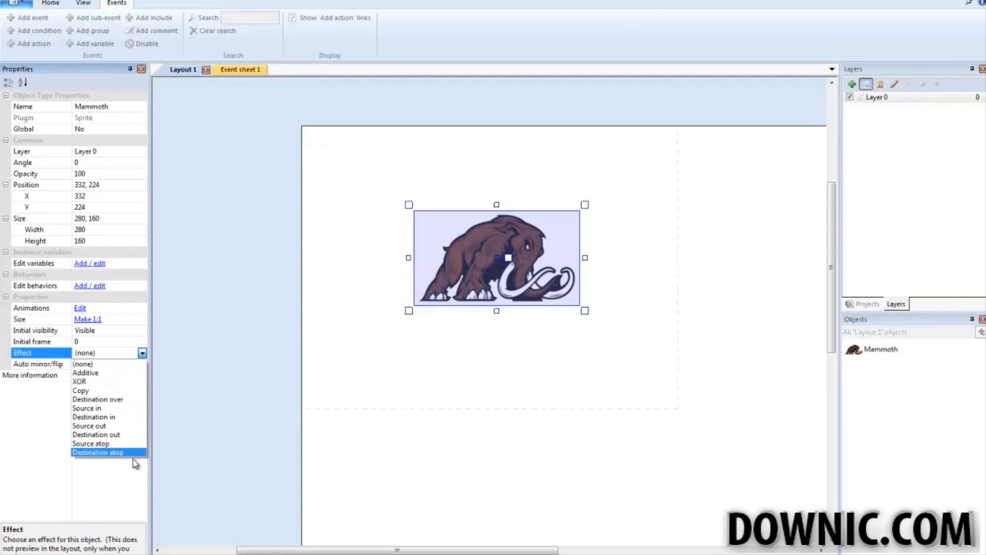
{"action": "left_click", "coordinate": [145, 362]}
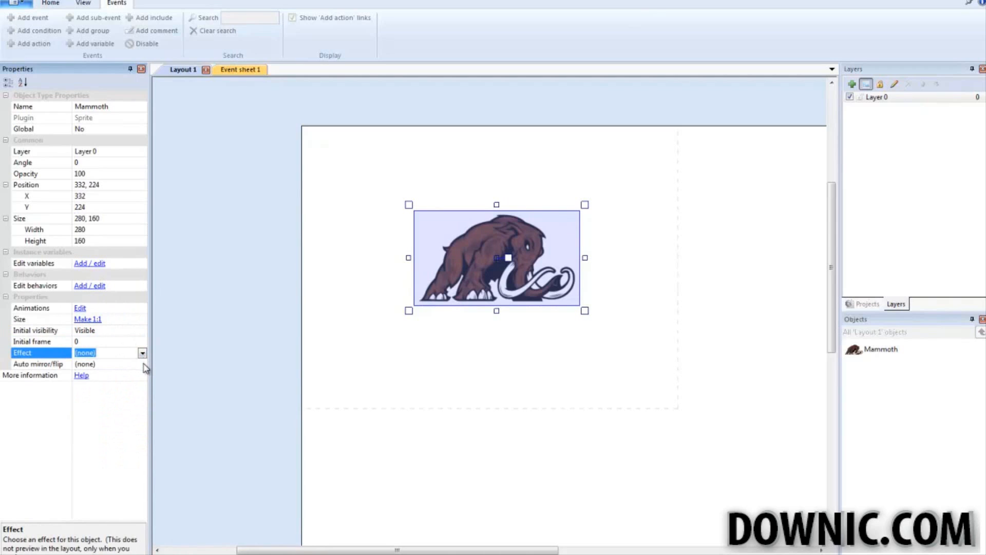
Step: Try Auto mirror and Auto flip as the mammoth's auto mirror/flip setting
{"action": "left_click", "coordinate": [143, 365]}
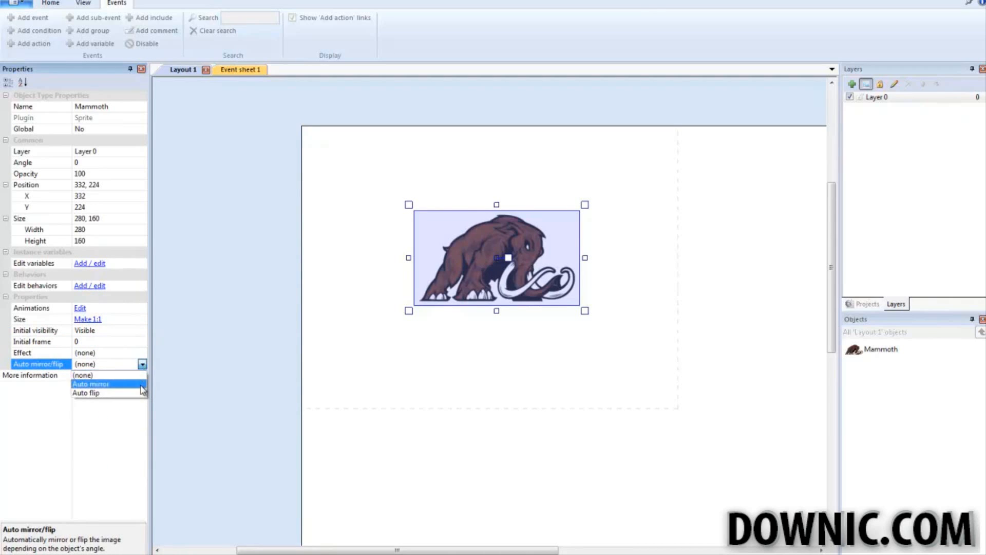
{"action": "left_click", "coordinate": [142, 385]}
{"action": "left_click", "coordinate": [142, 365]}
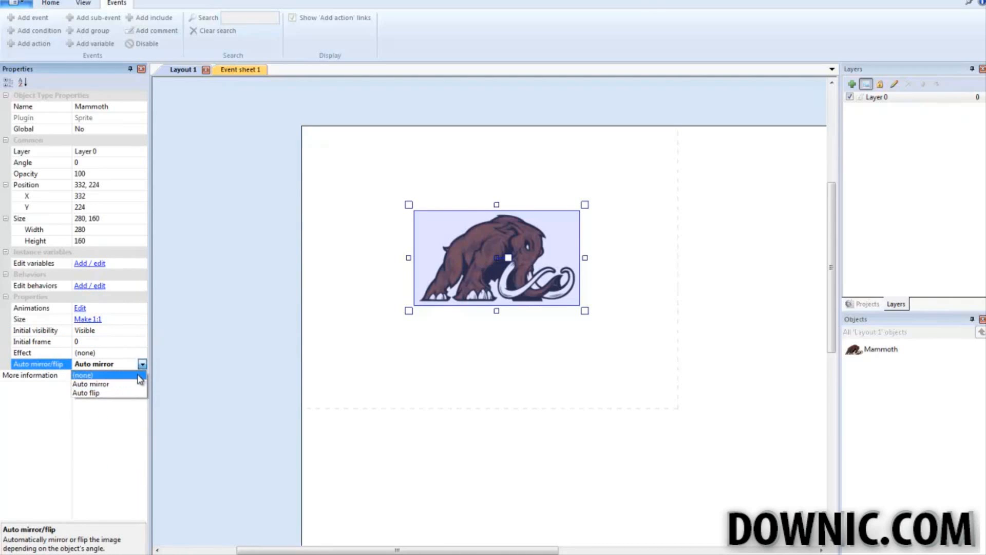
{"action": "left_click", "coordinate": [138, 393]}
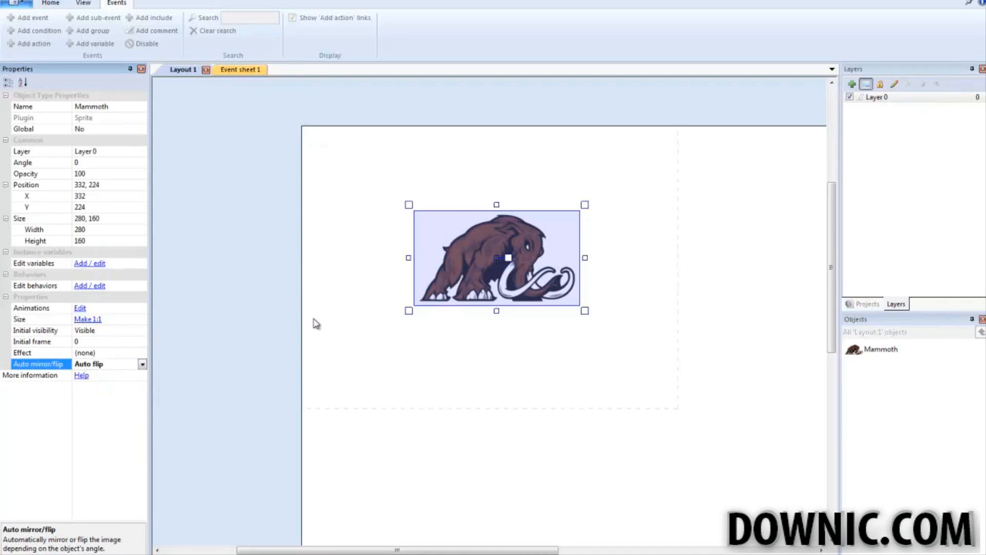
Step: Move the mammoth freehand to about 325, 226 and set its auto mirror/flip property back to (none)
{"action": "left_click_drag", "start_coordinate": [467, 268], "coordinate": [464, 269]}
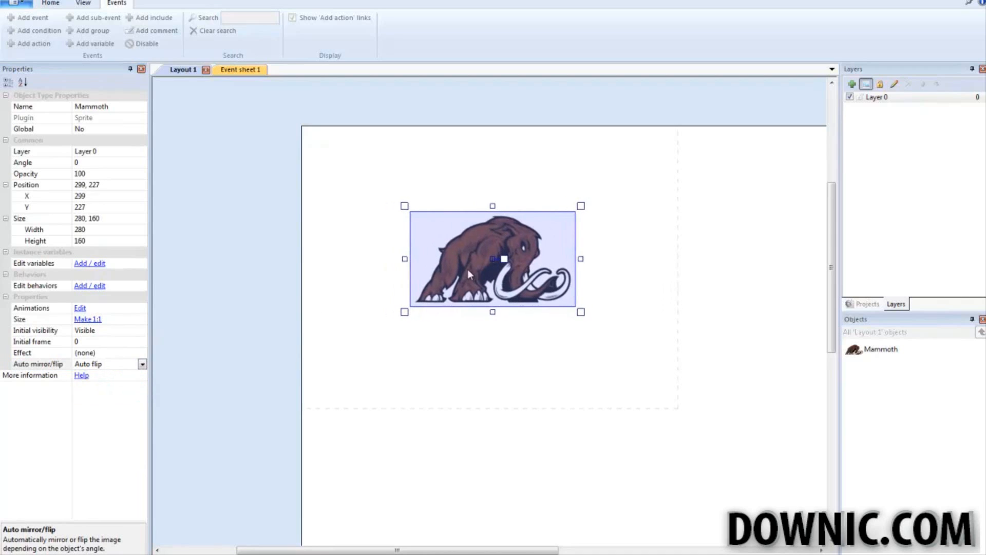
{"action": "left_click", "coordinate": [143, 364]}
{"action": "left_click", "coordinate": [139, 374]}
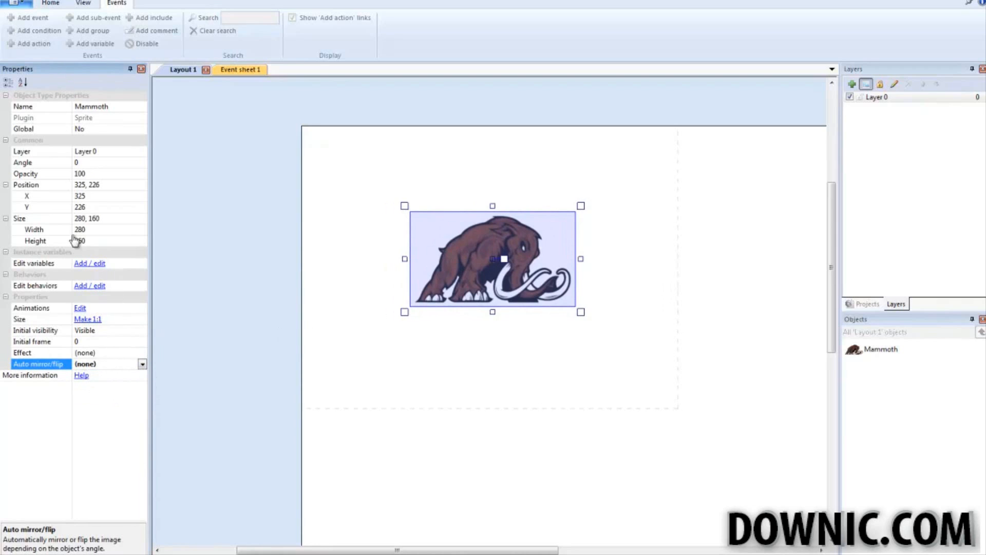
Step: Sort the mammoth's properties alphabetically and restore the grouping by category
{"action": "left_click", "coordinate": [22, 82]}
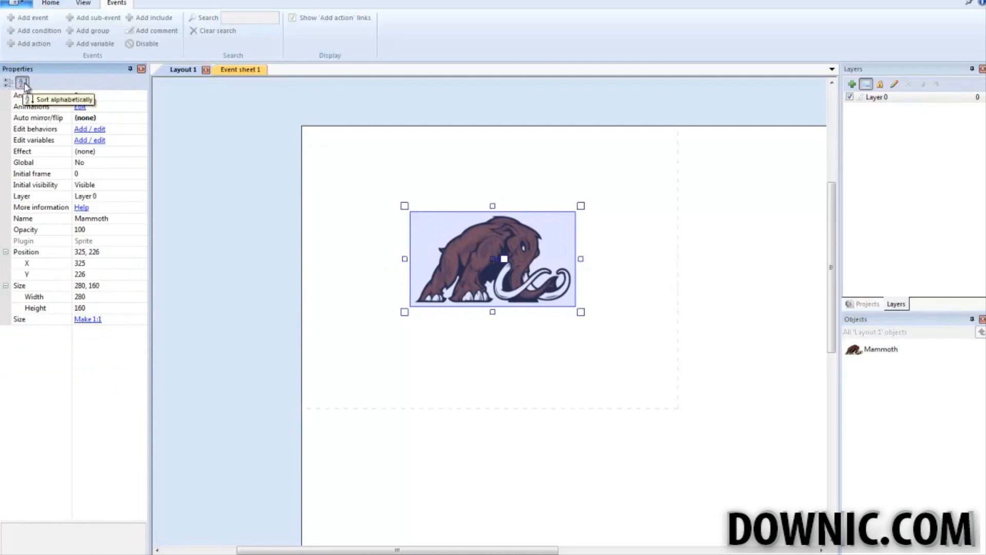
{"action": "left_click", "coordinate": [8, 83]}
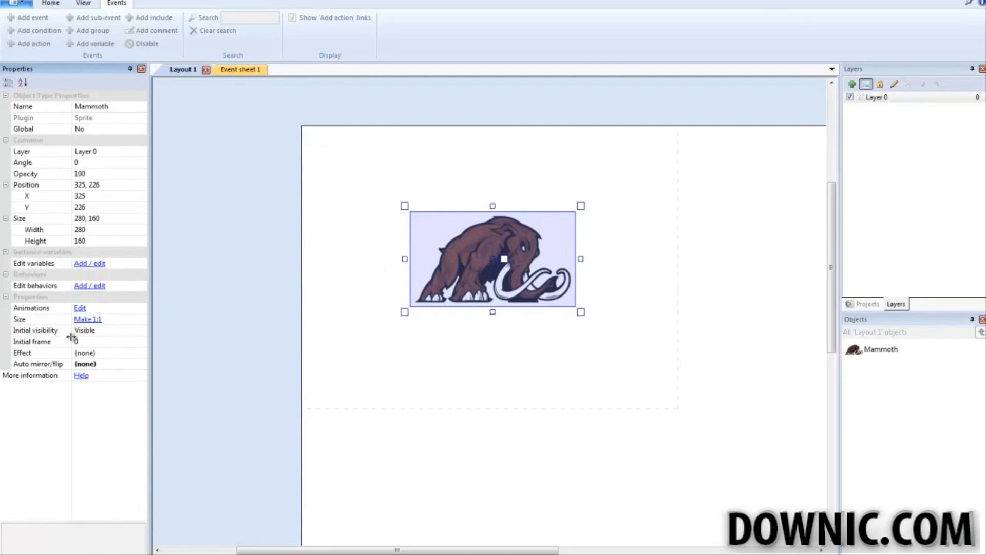